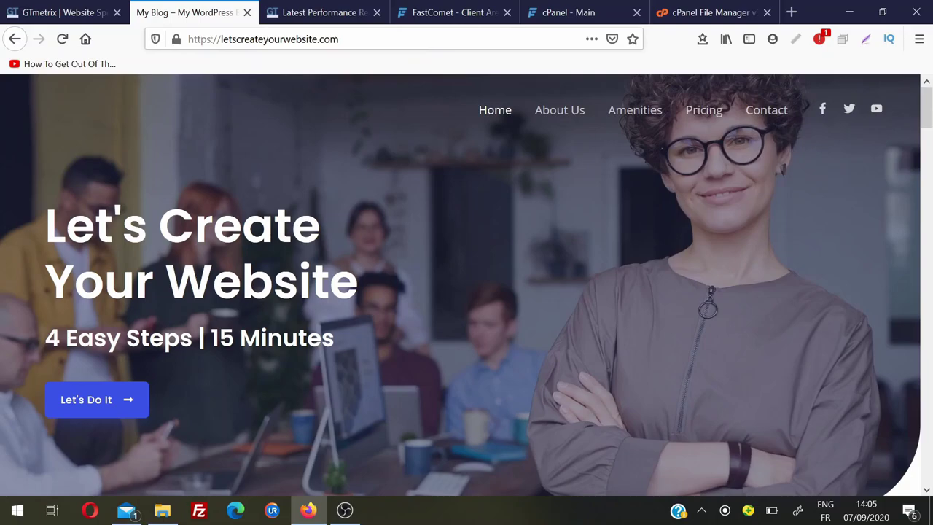
Switch Firefox from the My Blog tab to the GTmetrix speed-test tab.
{"action": "key", "text": "ctrl+l"}
{"action": "key", "text": "ctrl+c"}
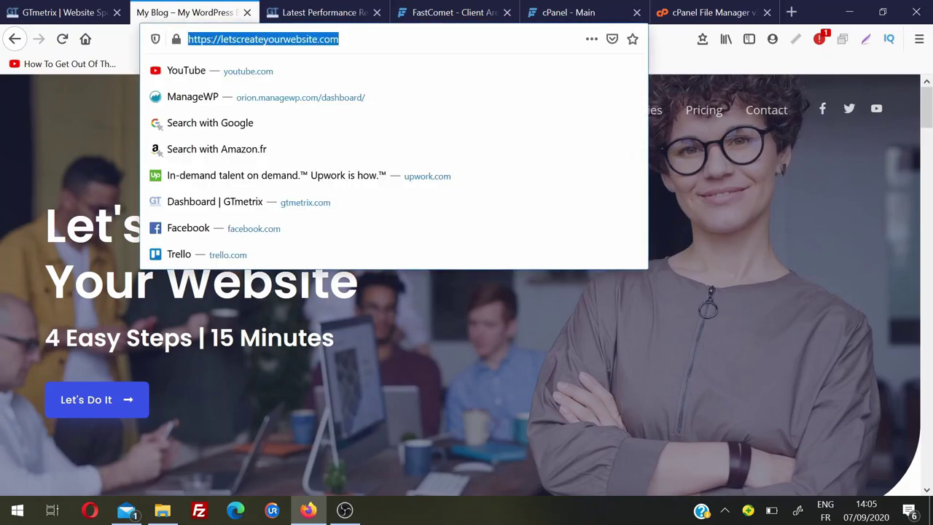
{"action": "left_click", "coordinate": [71, 7]}
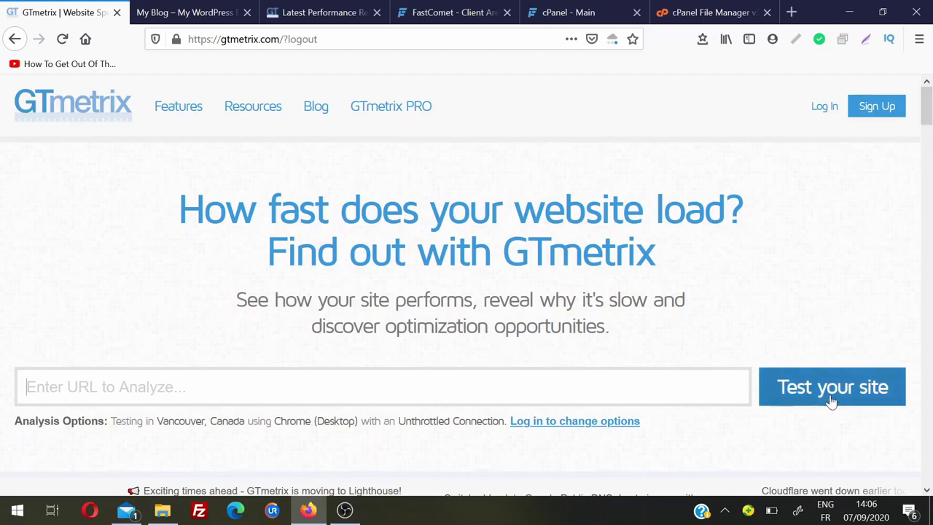
Sign in to the GTmetrix account to reach the dashboard.
{"action": "left_click", "coordinate": [821, 108]}
{"action": "left_click", "coordinate": [702, 249]}
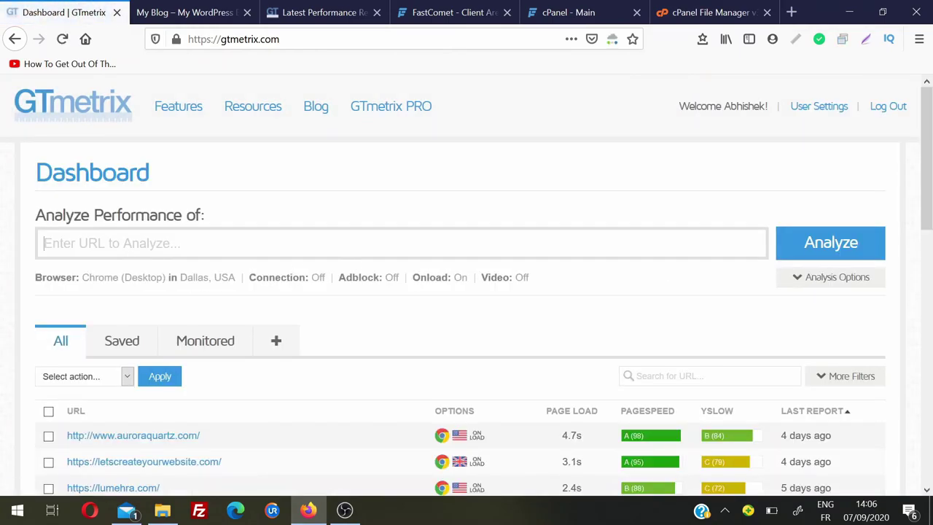
{"action": "scroll", "coordinate": [515, 358], "scroll_direction": "down", "scroll_amount": 2}
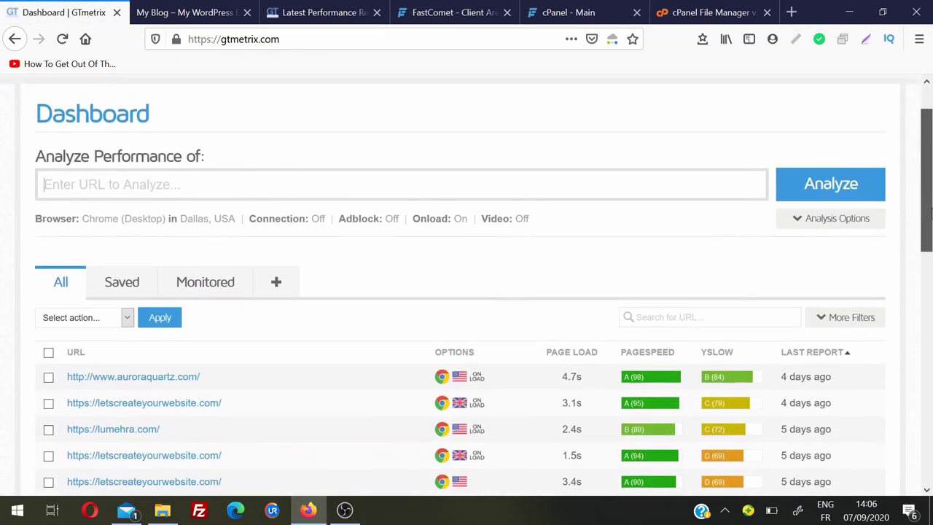
{"action": "scroll", "coordinate": [515, 359], "scroll_direction": "up", "scroll_amount": 2}
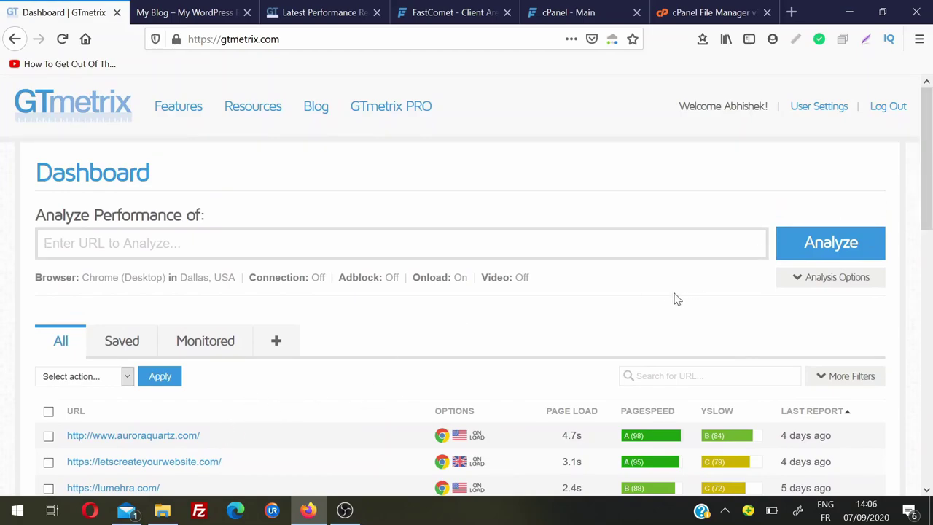
Review the analysis options, keeping Dallas, USA, Chrome (Desktop) and Unthrottled Connection.
{"action": "left_click", "coordinate": [821, 285]}
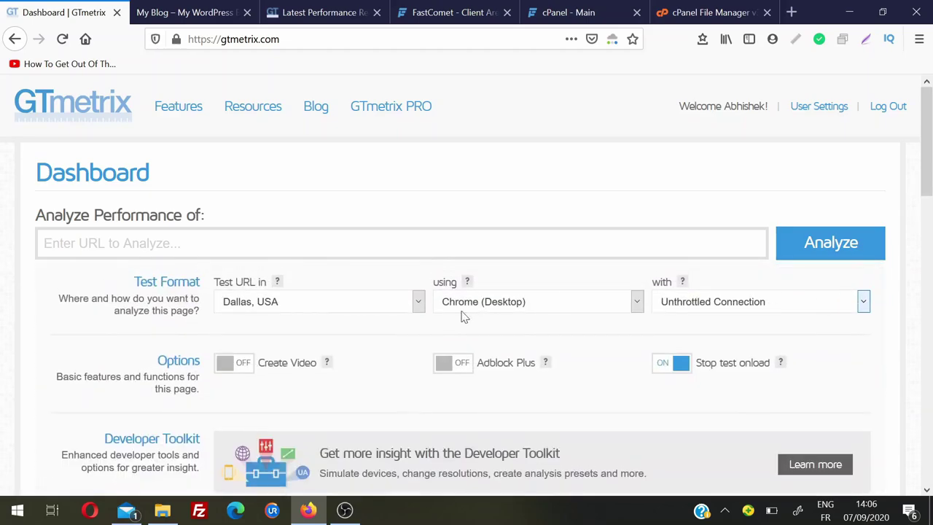
{"action": "left_click", "coordinate": [419, 304]}
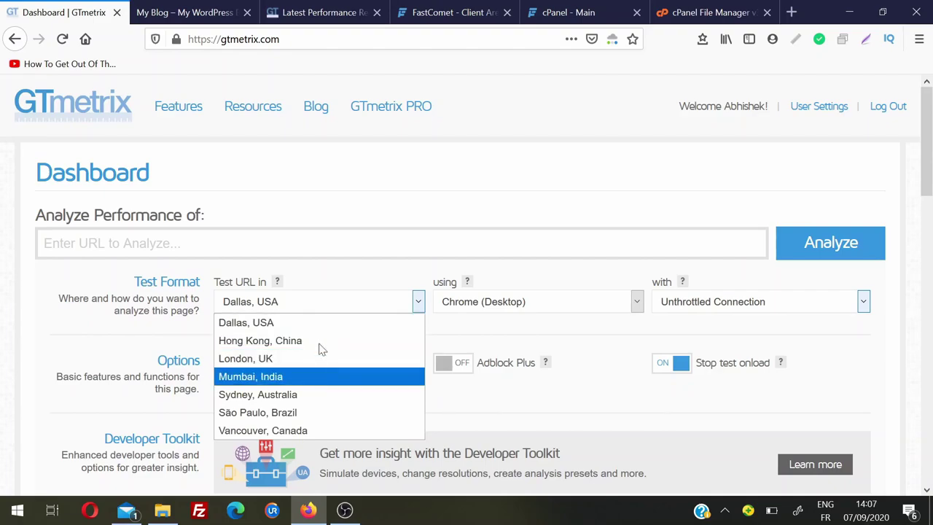
{"action": "left_click", "coordinate": [449, 179]}
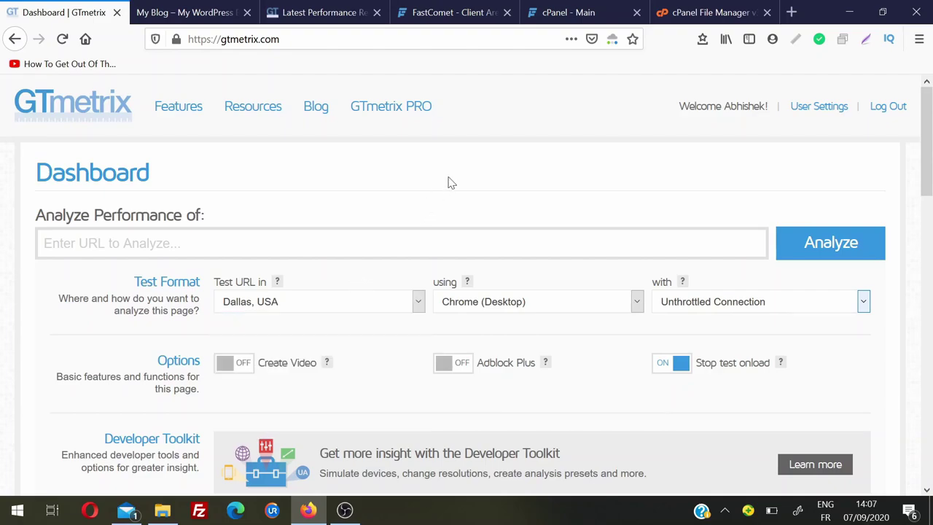
{"action": "left_click", "coordinate": [550, 305]}
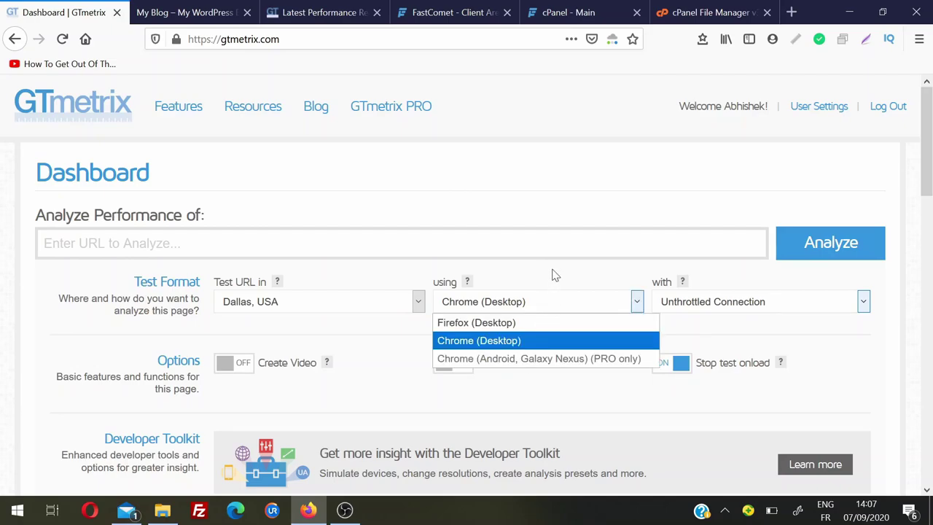
{"action": "left_click", "coordinate": [554, 274]}
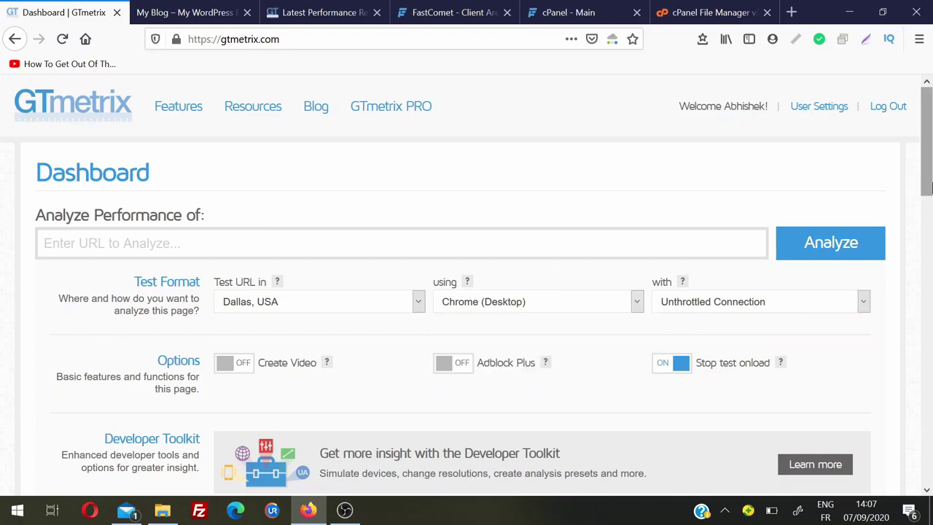
{"action": "scroll", "coordinate": [929, 181], "scroll_direction": "down", "scroll_amount": 1}
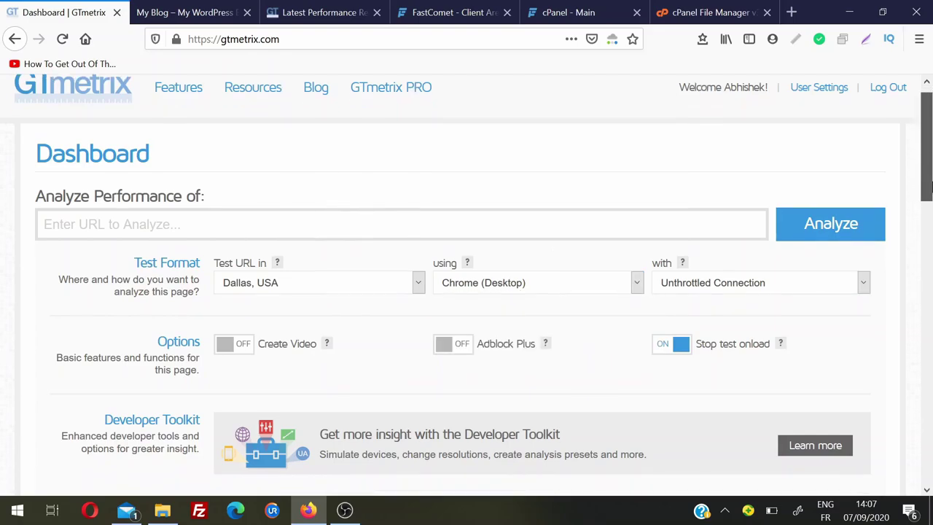
{"action": "left_click", "coordinate": [826, 287]}
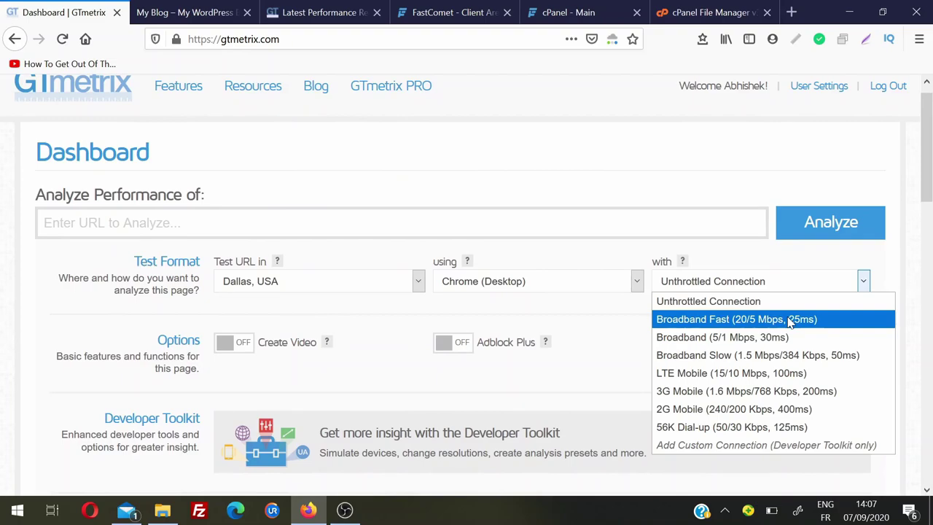
{"action": "left_click", "coordinate": [676, 184]}
{"action": "left_click_drag", "start_coordinate": [922, 167], "coordinate": [931, 128]}
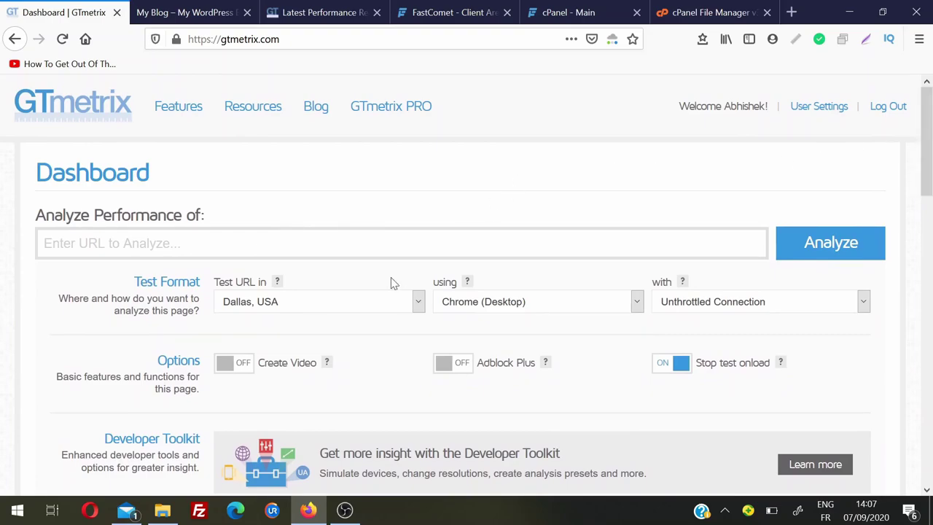
{"action": "left_click", "coordinate": [415, 304]}
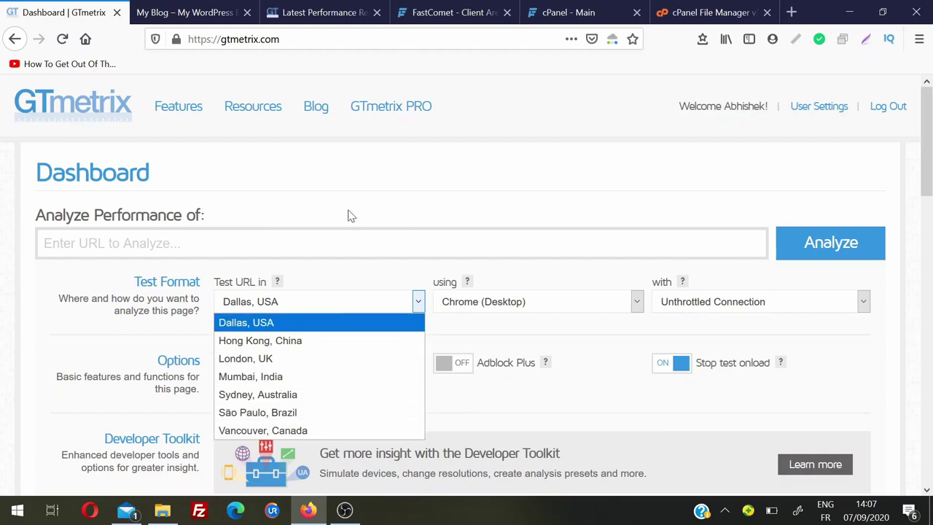
{"action": "left_click", "coordinate": [358, 177]}
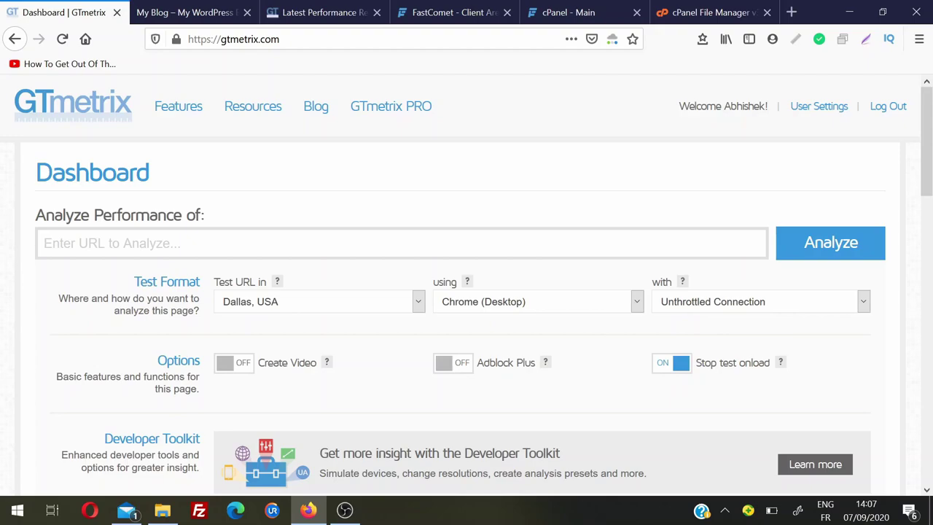
{"action": "key", "text": "ctrl+v"}
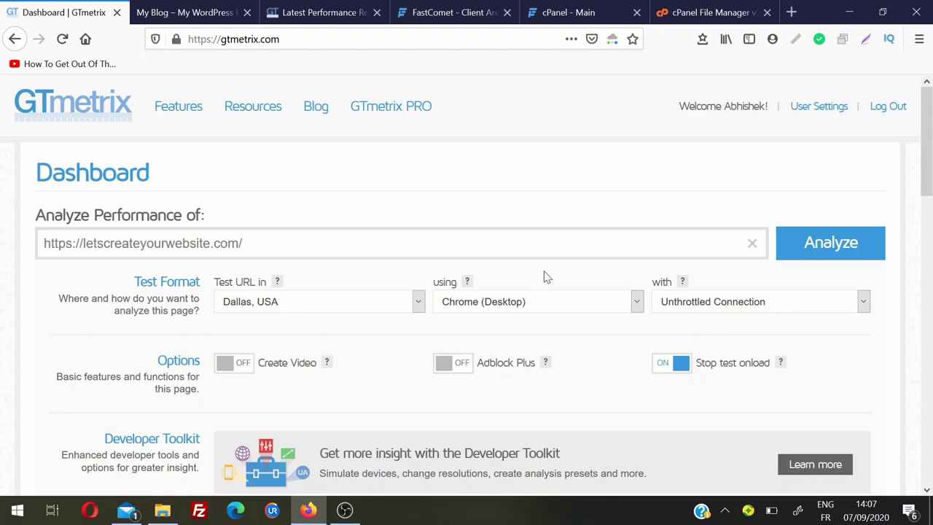
{"action": "left_click", "coordinate": [372, 308]}
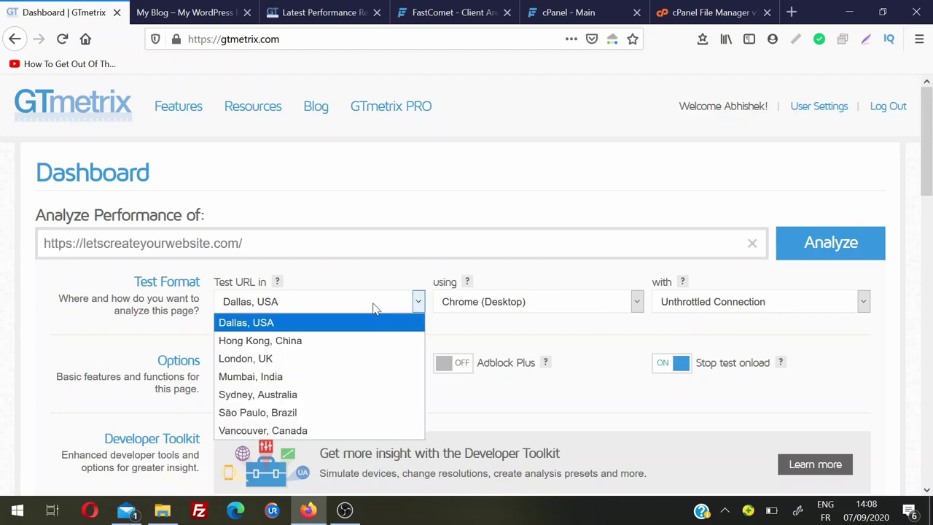
{"action": "left_click", "coordinate": [326, 357]}
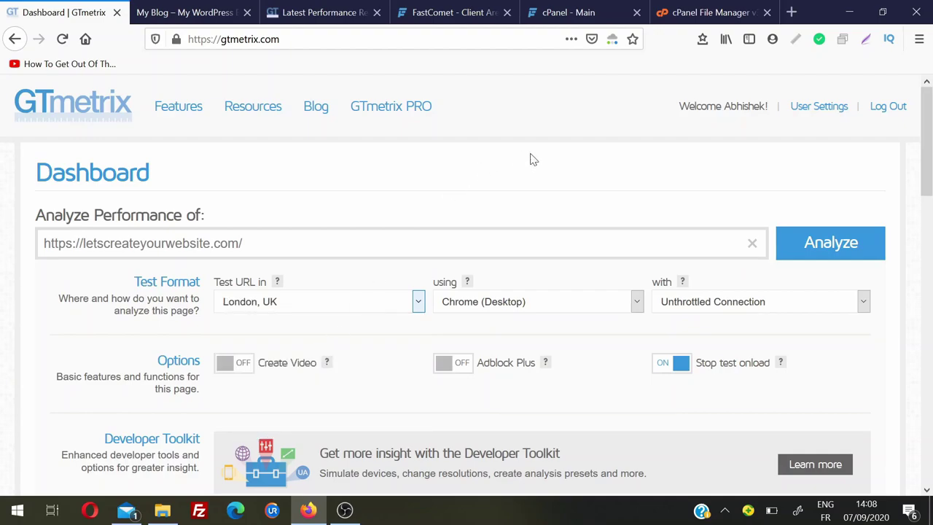
{"action": "left_click", "coordinate": [824, 246]}
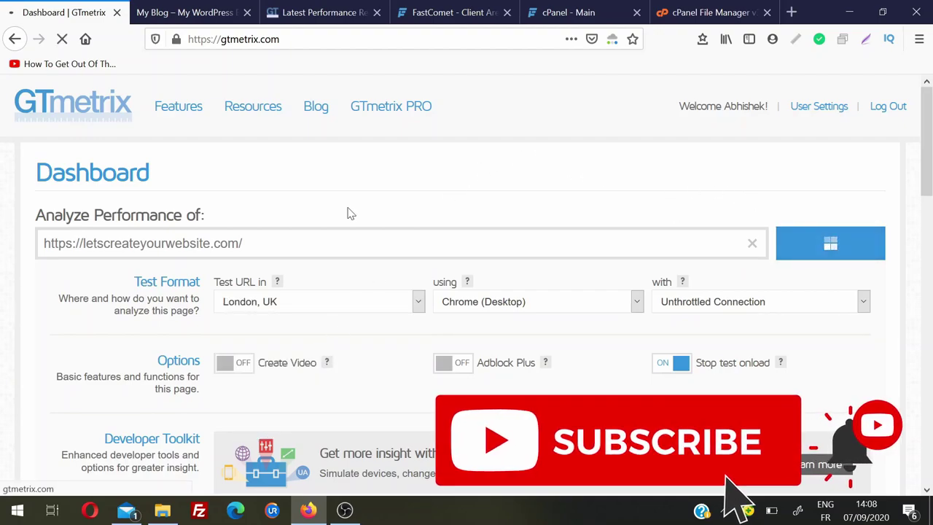
{"action": "left_click_drag", "start_coordinate": [930, 102], "coordinate": [931, 191]}
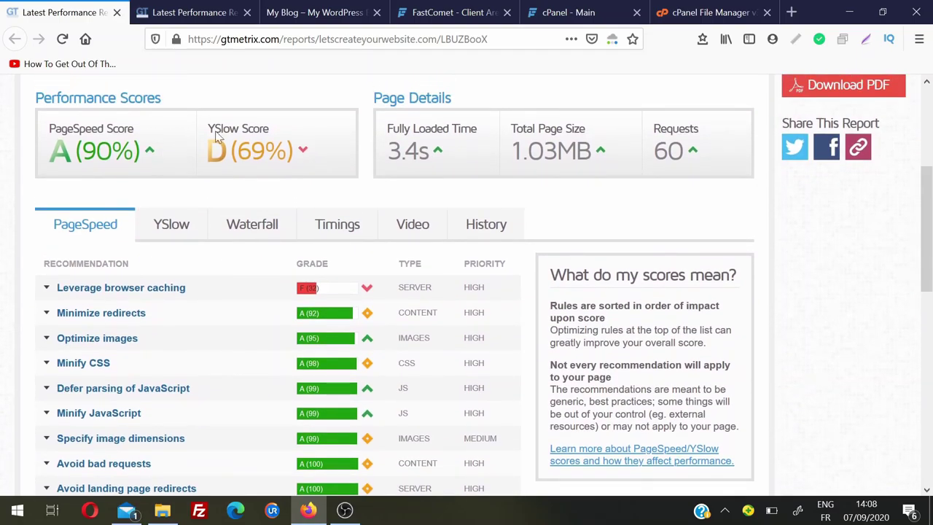
{"action": "scroll", "coordinate": [762, 227], "scroll_direction": "down", "scroll_amount": 1}
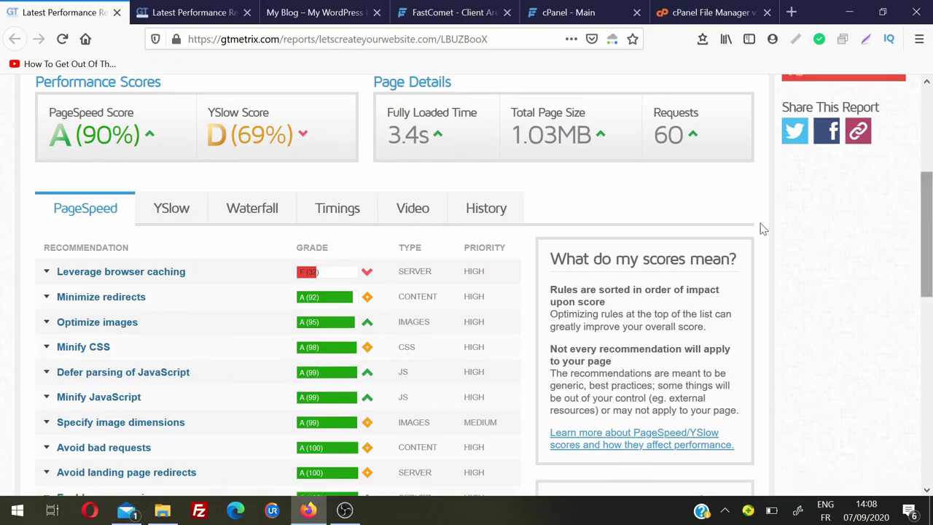
{"action": "left_click", "coordinate": [159, 271]}
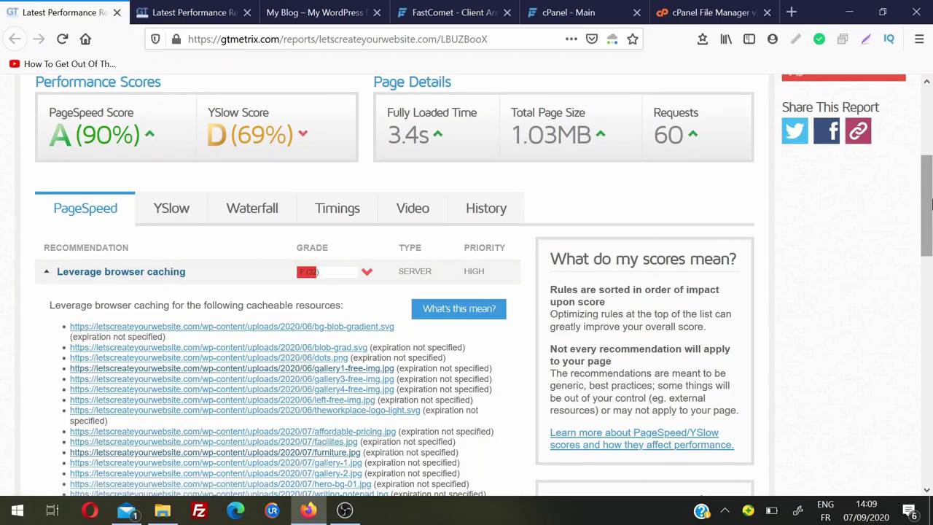
{"action": "scroll", "coordinate": [294, 378], "scroll_direction": "down", "scroll_amount": 3}
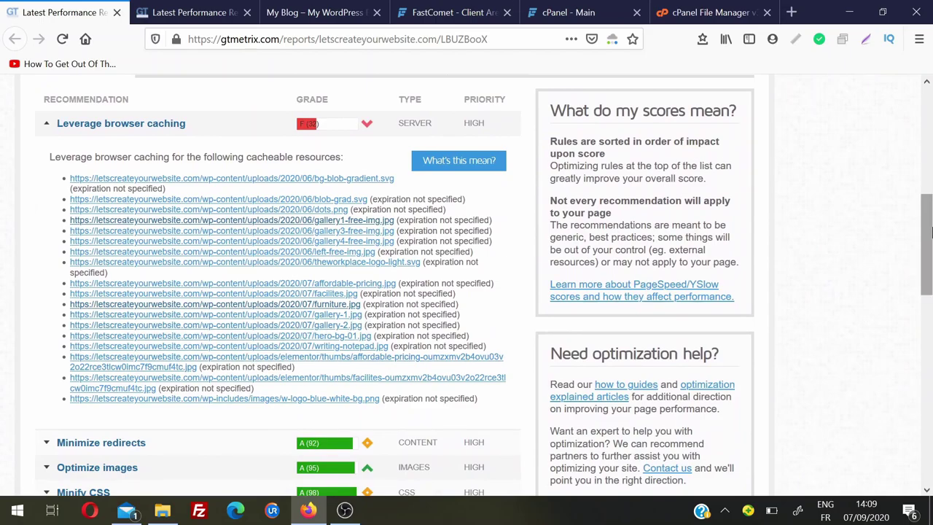
{"action": "left_click", "coordinate": [129, 221]}
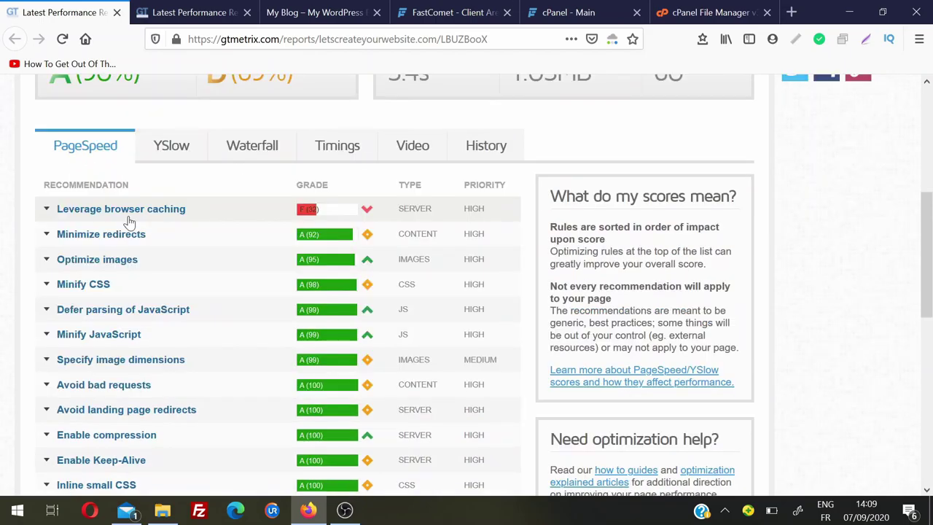
{"action": "left_click", "coordinate": [129, 221]}
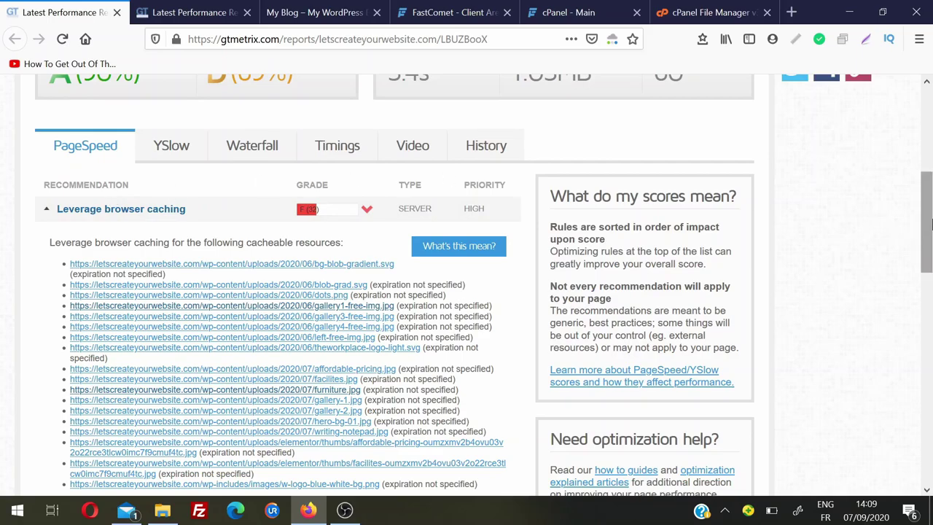
{"action": "left_click_drag", "start_coordinate": [931, 226], "coordinate": [931, 217]}
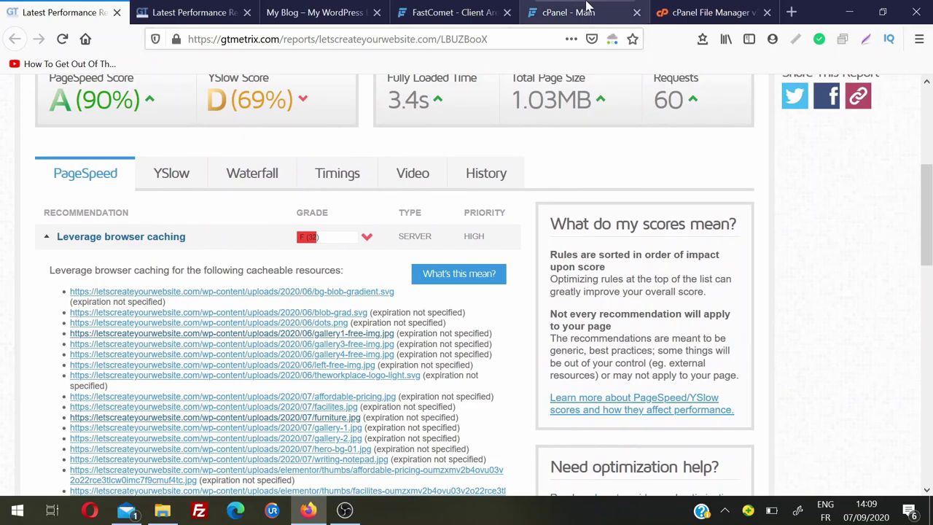
Open cPanel's File Manager on the site's WordPress root folder showing .htaccess.
{"action": "left_click", "coordinate": [553, 8]}
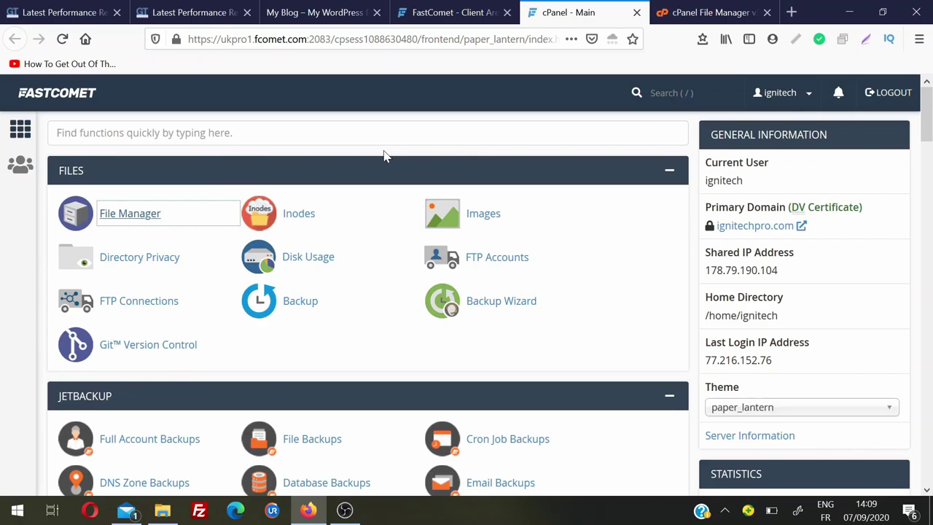
{"action": "left_click", "coordinate": [144, 213]}
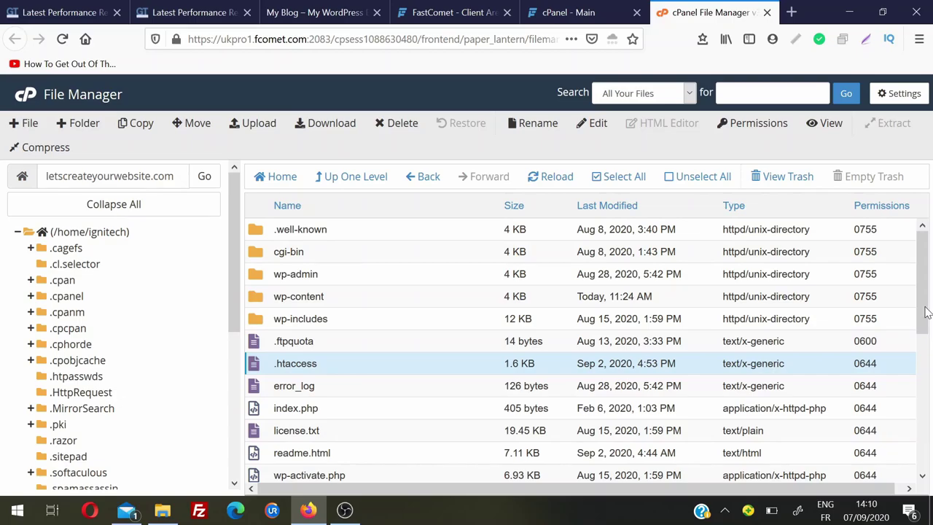
{"action": "left_click", "coordinate": [552, 11]}
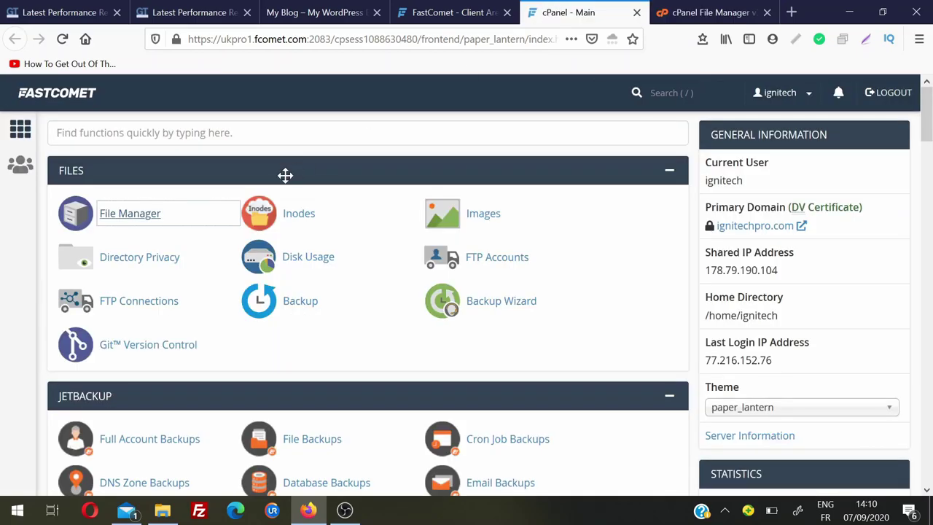
{"action": "left_click", "coordinate": [711, 12]}
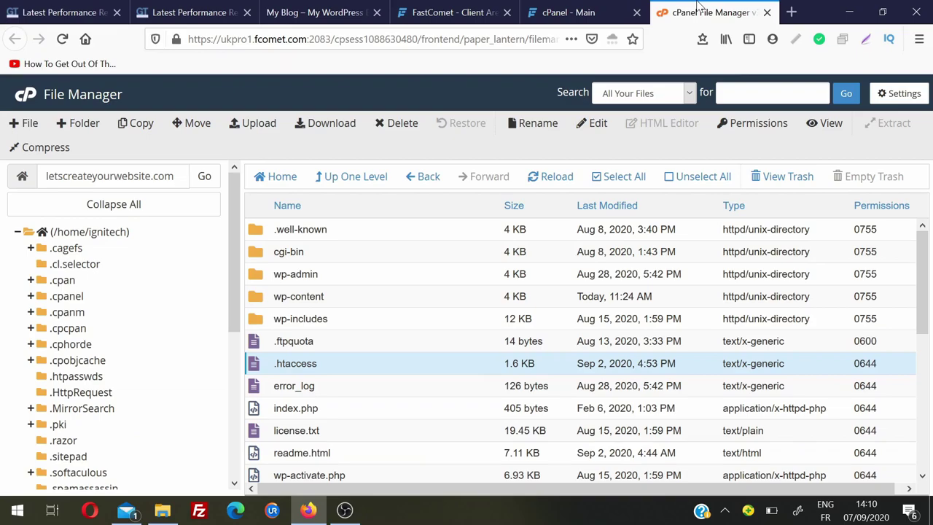
Open .htaccess in File Manager's code editor and bring up the Notepad++ caching snippet.
{"action": "left_click_drag", "start_coordinate": [926, 270], "coordinate": [849, 232]}
{"action": "left_click_drag", "start_coordinate": [296, 363], "coordinate": [325, 367]}
{"action": "right_click", "coordinate": [327, 367]}
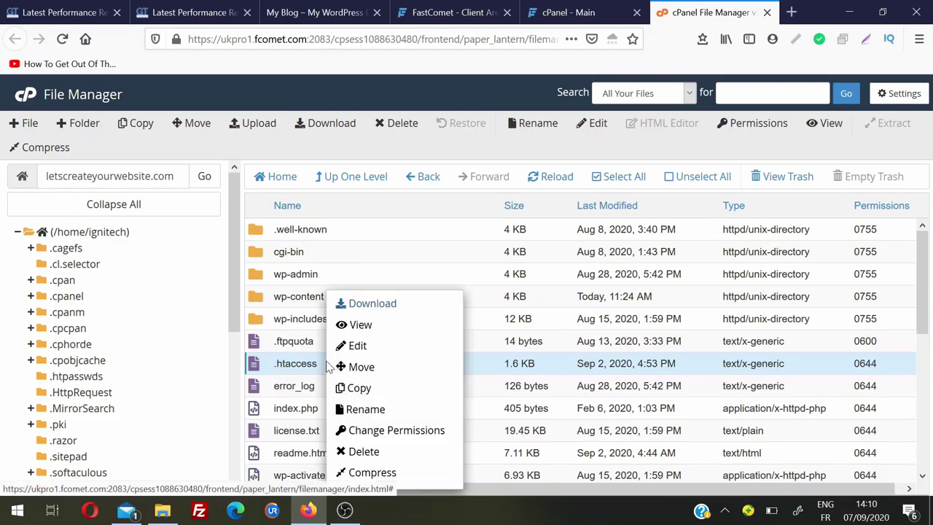
{"action": "left_click", "coordinate": [349, 346]}
{"action": "left_click", "coordinate": [596, 397]}
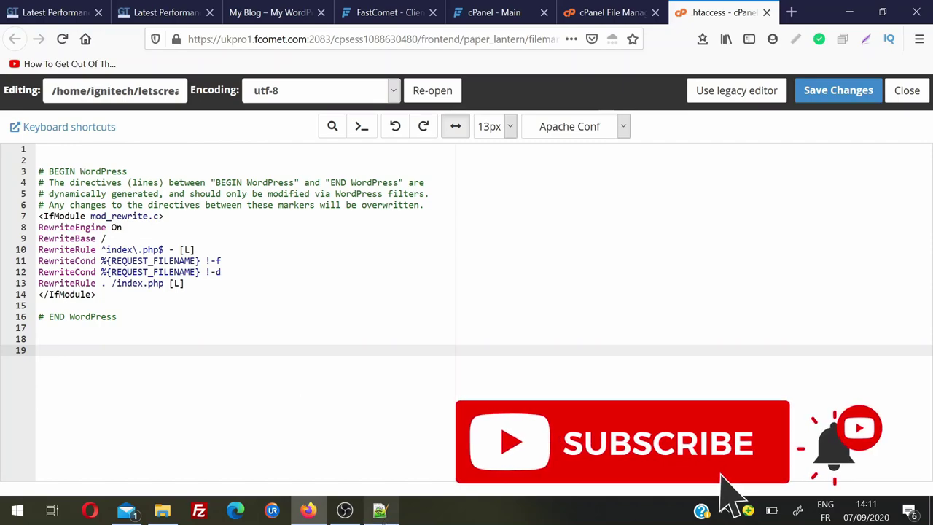
{"action": "left_click", "coordinate": [380, 511]}
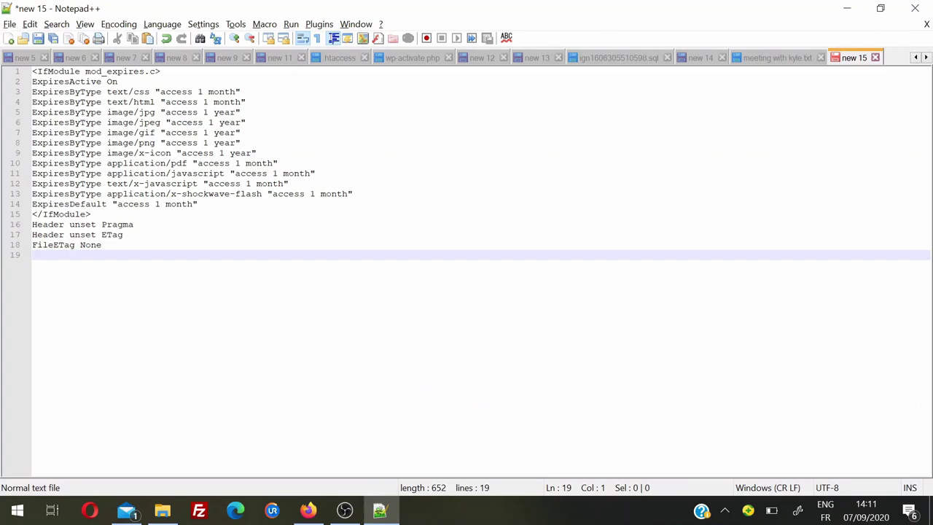
Copy the mod_expires block from Notepad++ into .htaccess below # END WordPress.
{"action": "left_click_drag", "start_coordinate": [107, 92], "coordinate": [149, 96]}
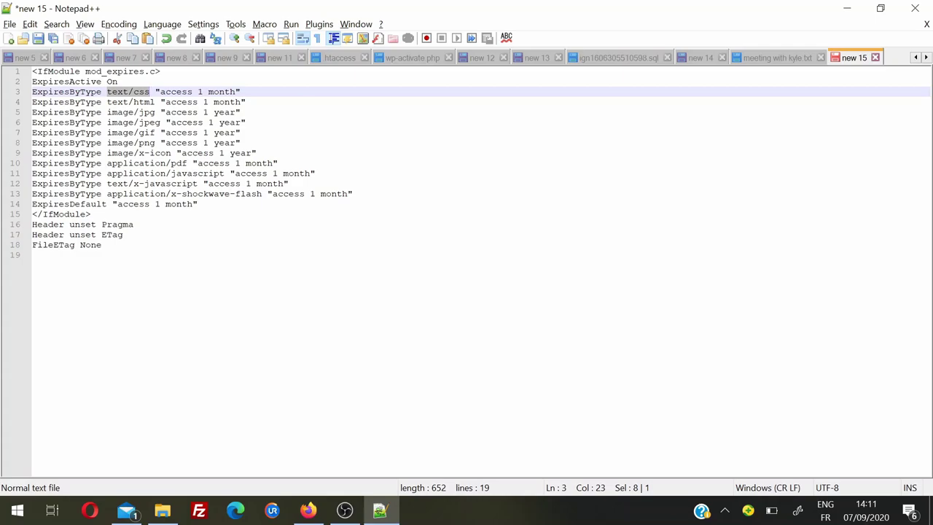
{"action": "left_click", "coordinate": [135, 224]}
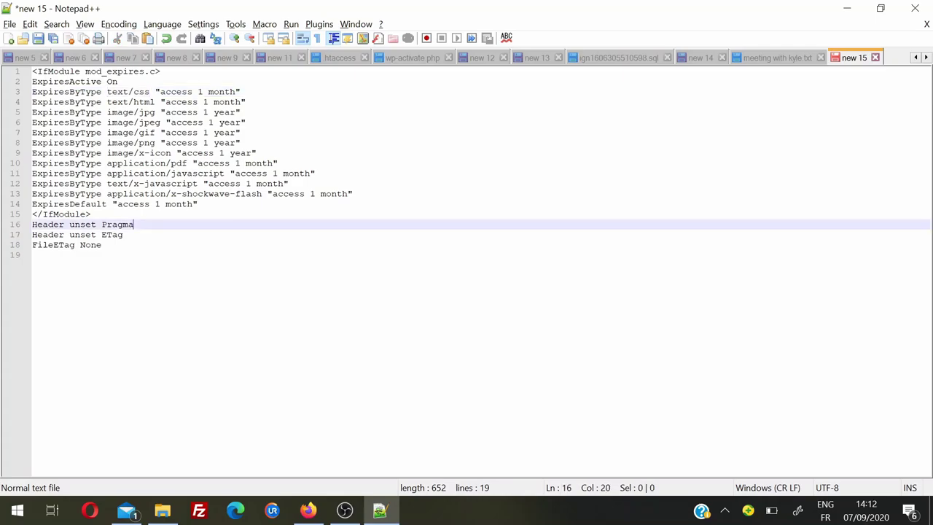
{"action": "key", "text": "ctrl+a"}
{"action": "key", "text": "ctrl+c"}
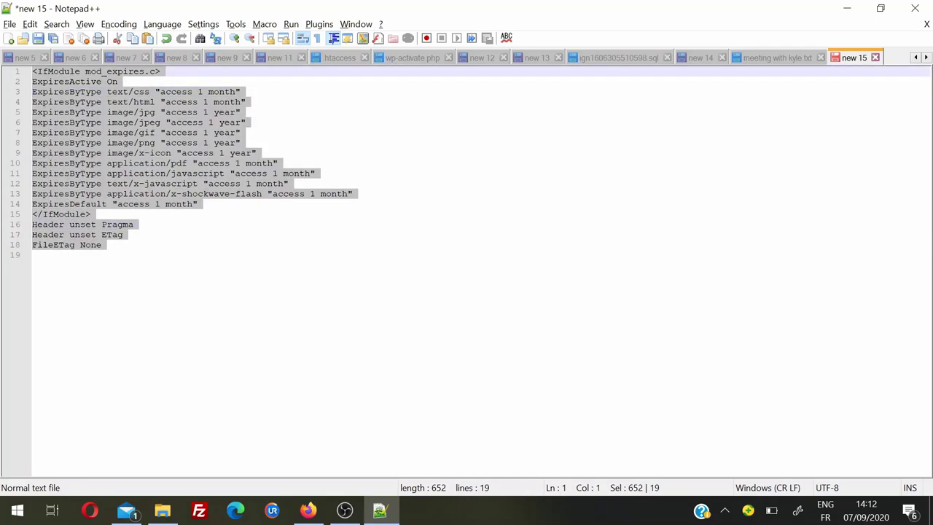
{"action": "key", "text": "alt+Tab"}
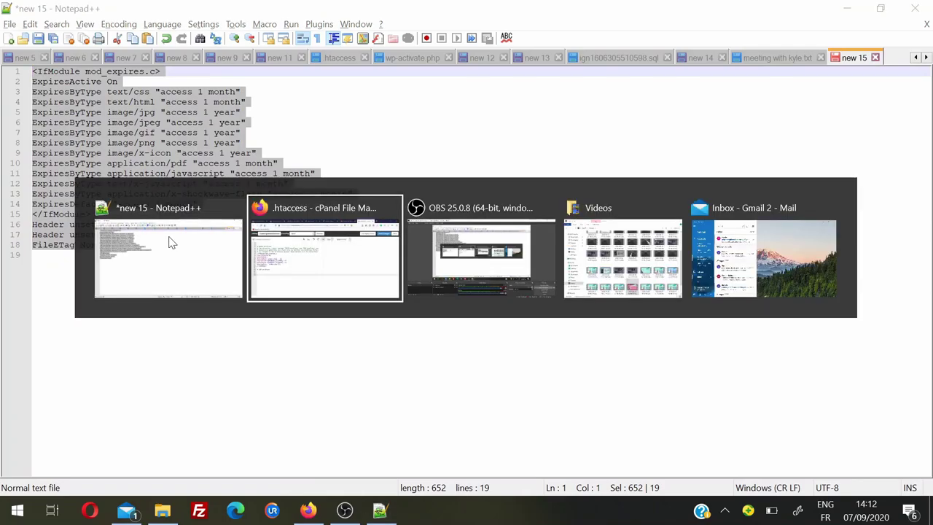
{"action": "key", "text": "ctrl+v"}
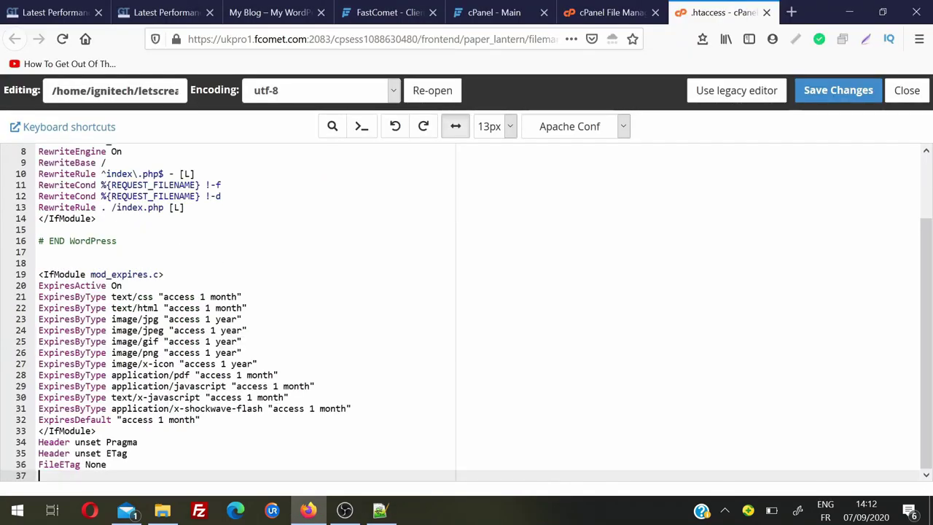
Save the edited .htaccess and return to the GTmetrix performance report.
{"action": "left_click", "coordinate": [839, 90]}
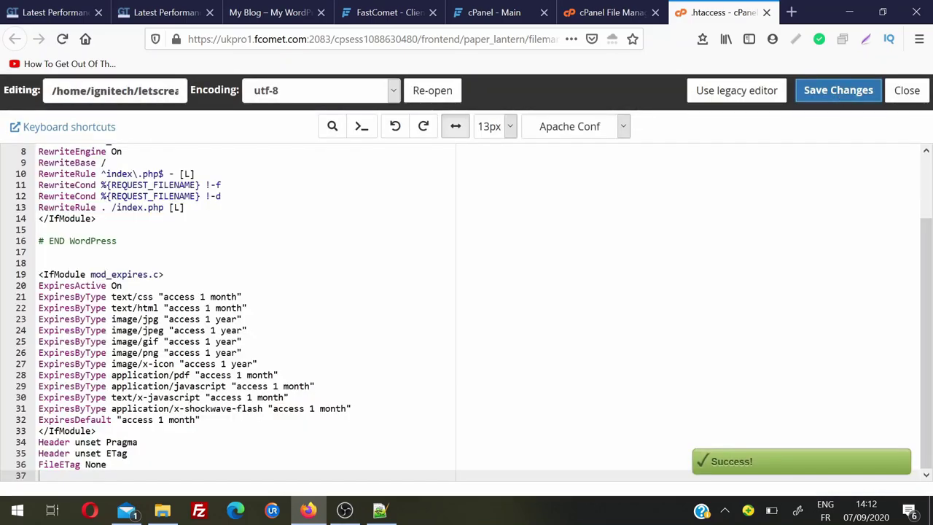
{"action": "left_click", "coordinate": [76, 13]}
{"action": "left_click_drag", "start_coordinate": [929, 188], "coordinate": [929, 109]}
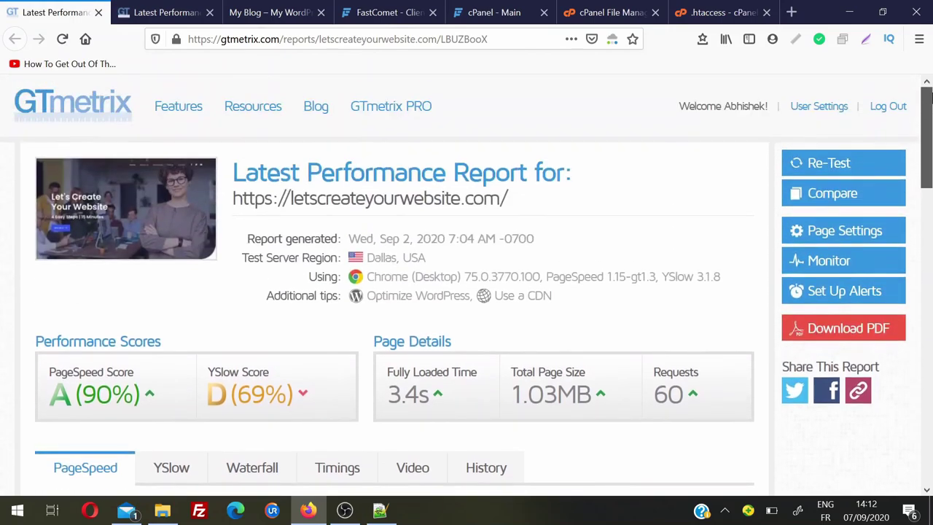
Re-test the site and confirm Leverage browser caching now scores 100%.
{"action": "left_click", "coordinate": [837, 165]}
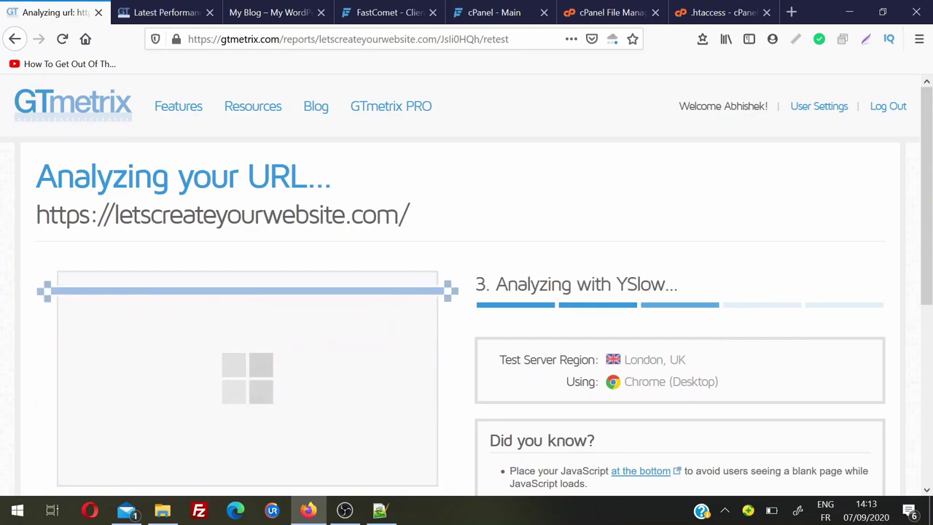
{"action": "left_click_drag", "start_coordinate": [624, 359], "coordinate": [686, 358]}
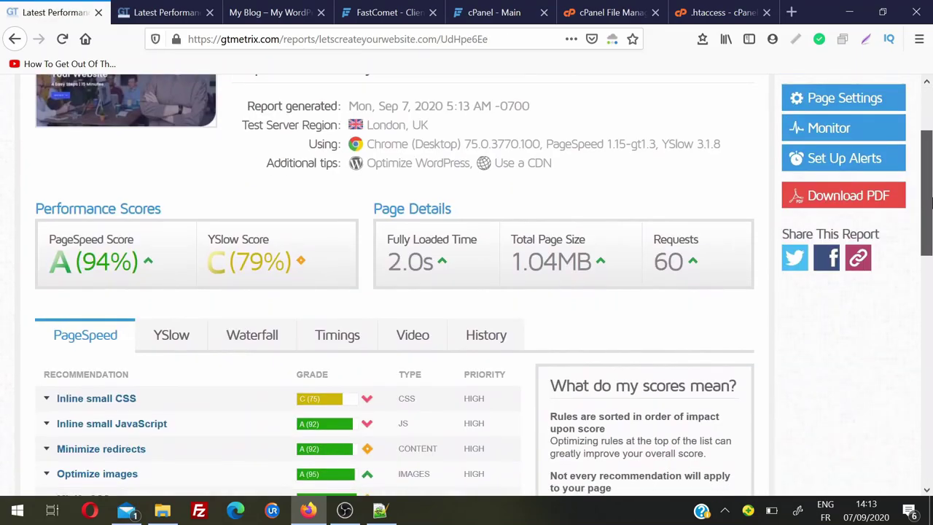
{"action": "left_click_drag", "start_coordinate": [931, 159], "coordinate": [930, 260]}
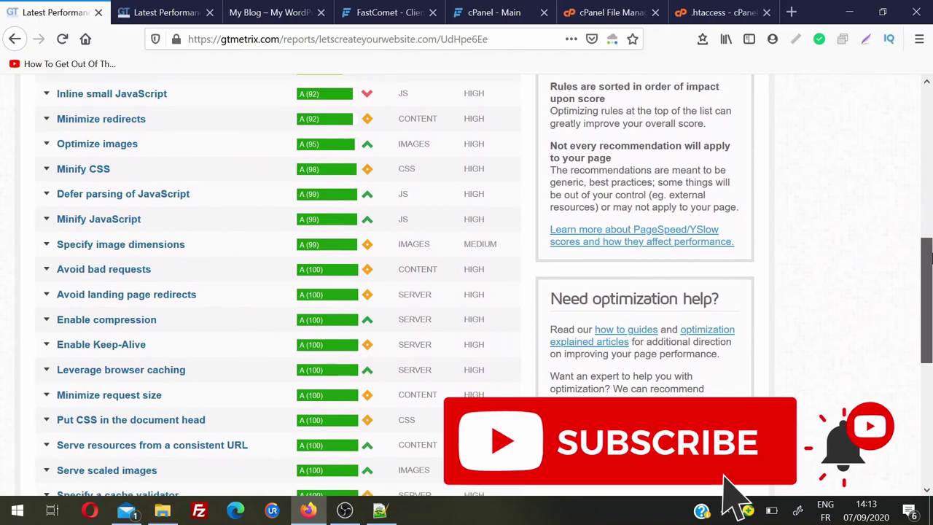
{"action": "left_click", "coordinate": [114, 377]}
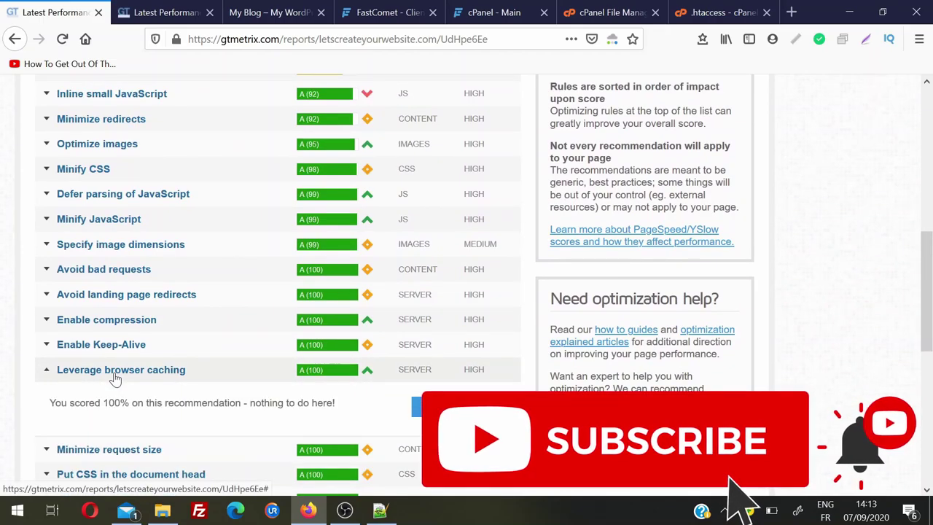
{"action": "left_click_drag", "start_coordinate": [927, 292], "coordinate": [929, 150]}
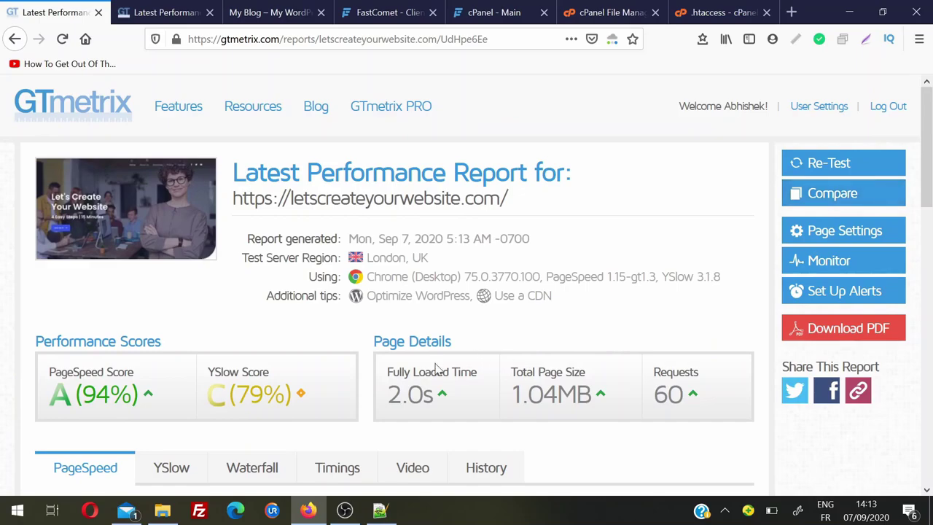
{"action": "scroll", "coordinate": [929, 149], "scroll_direction": "down", "scroll_amount": 1}
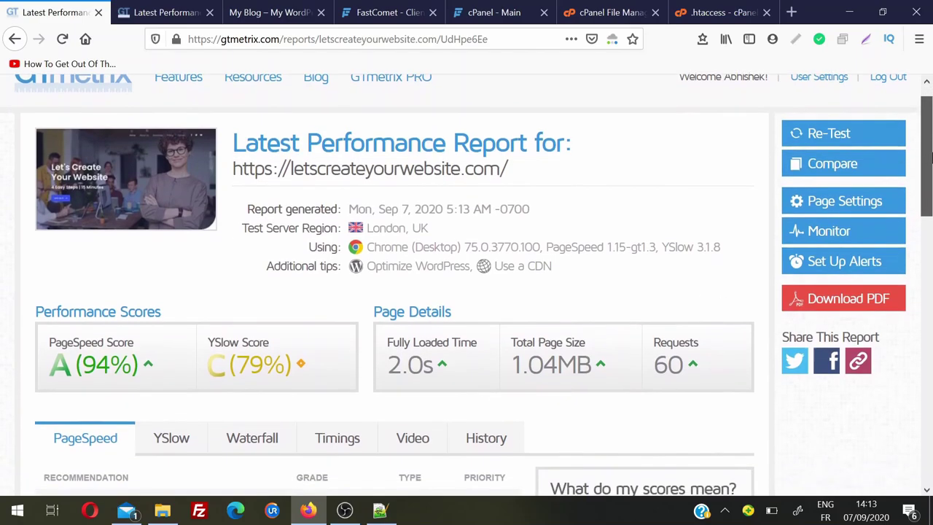
{"action": "scroll", "coordinate": [459, 146], "scroll_direction": "up", "scroll_amount": 1}
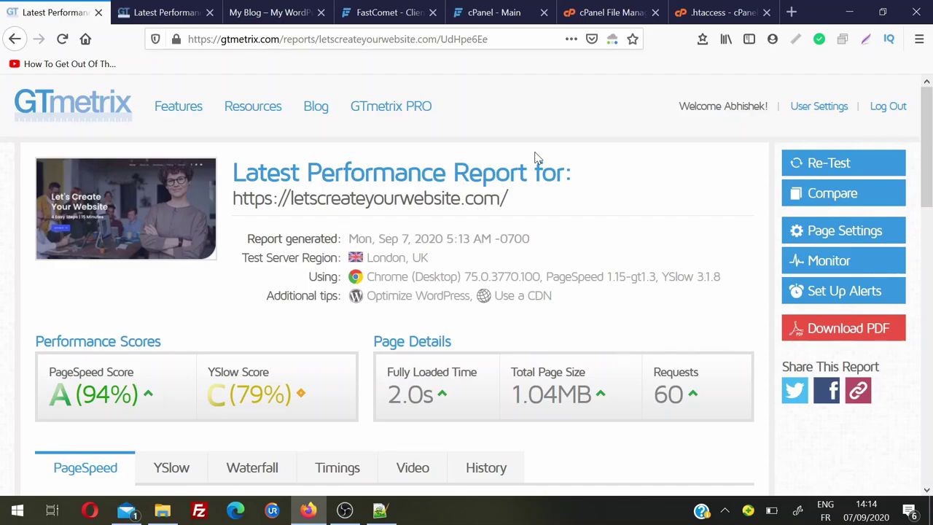
Load the site's wp-admin in a new tab and sign in with the saved credentials.
{"action": "left_click", "coordinate": [792, 12]}
{"action": "type", "text": "LETS"}
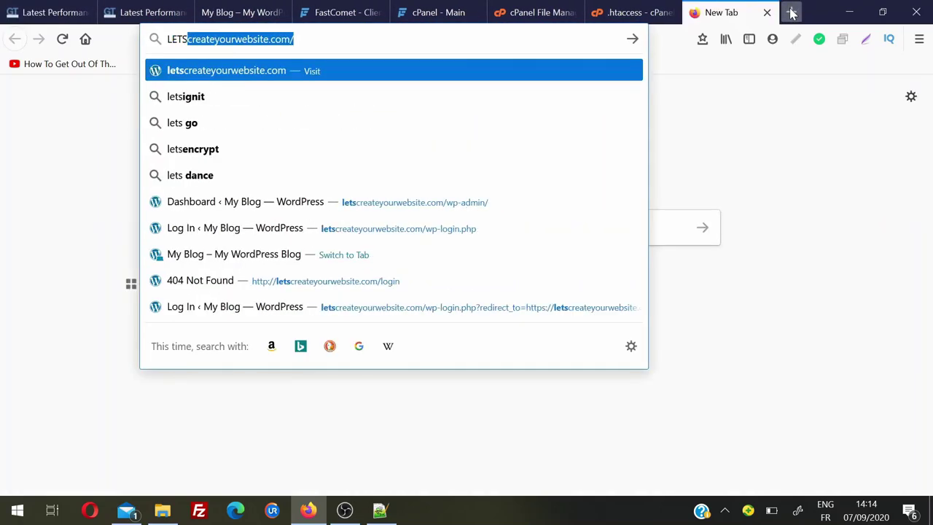
{"action": "key", "text": "Down"}
{"action": "key", "text": "Down"}
{"action": "key", "text": "Down"}
{"action": "key", "text": "Down"}
{"action": "key", "text": "Down"}
{"action": "key", "text": "Return"}
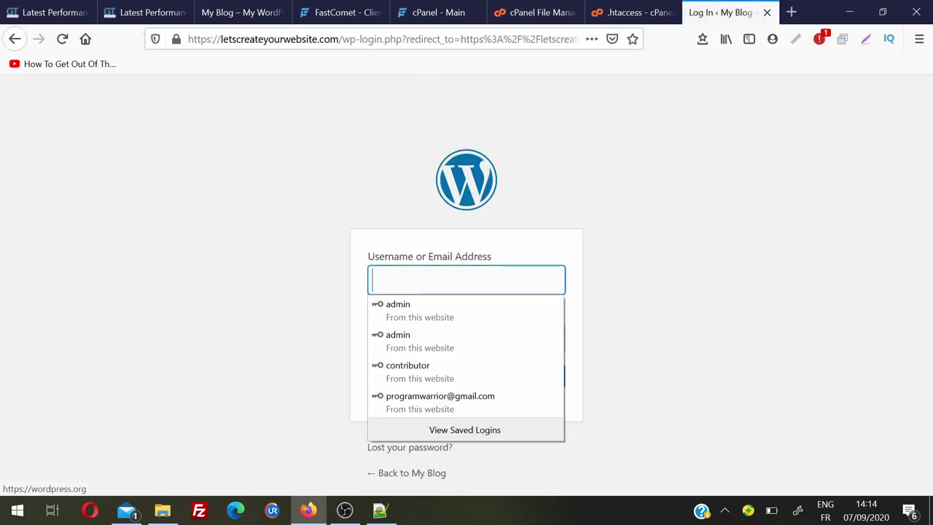
{"action": "left_click", "coordinate": [442, 370]}
{"action": "left_click", "coordinate": [546, 381]}
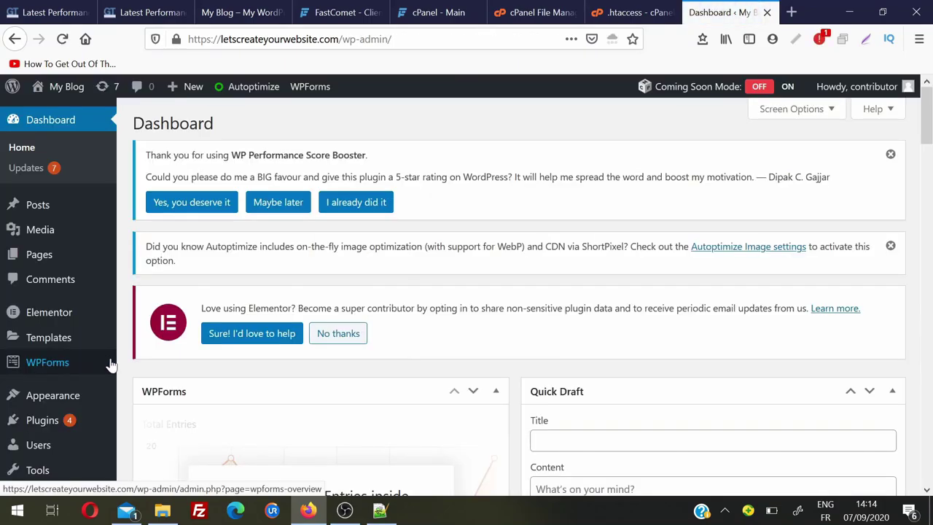
Go to Plugins > Add New.
{"action": "mouse_move", "coordinate": [102, 426]}
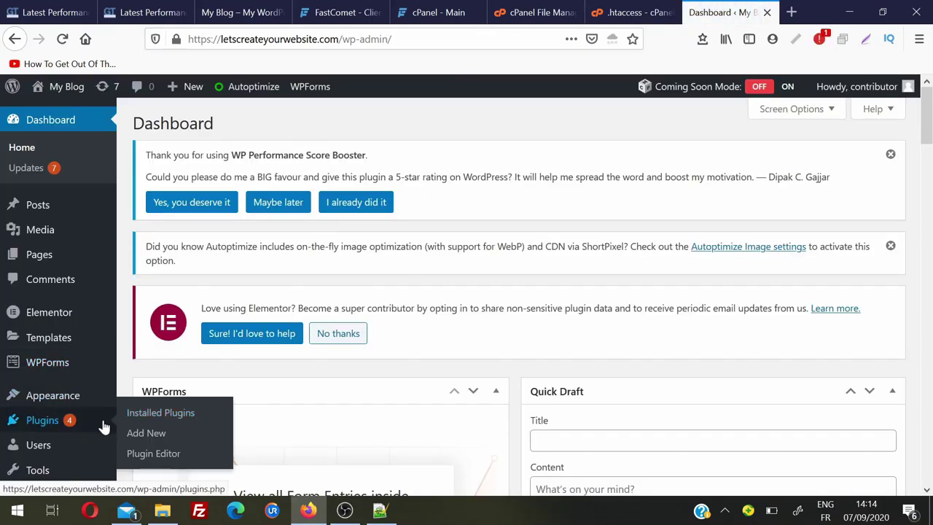
{"action": "left_click", "coordinate": [146, 435]}
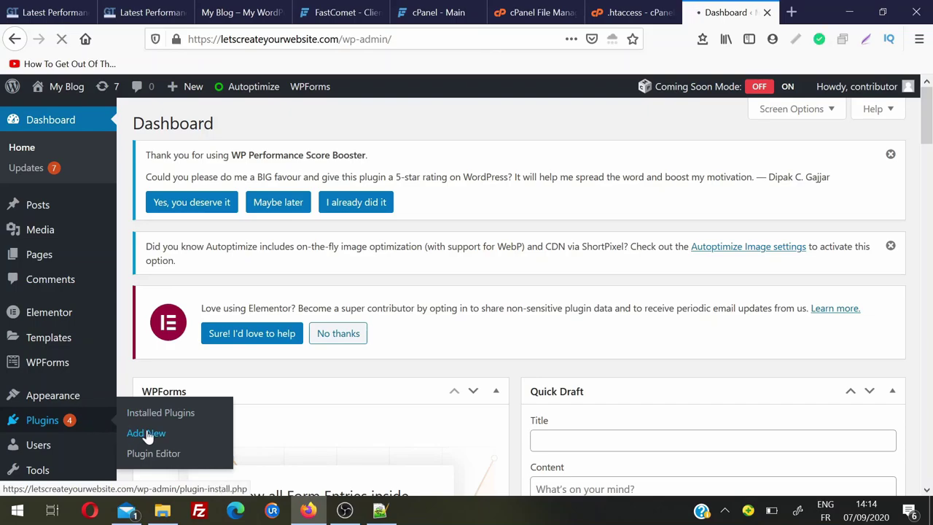
{"action": "scroll", "coordinate": [729, 277], "scroll_direction": "down", "scroll_amount": 3}
Search plugins for 'WP FAST', then install and activate WP Fastest Cache.
{"action": "left_click", "coordinate": [794, 265]}
{"action": "type", "text": "W"}
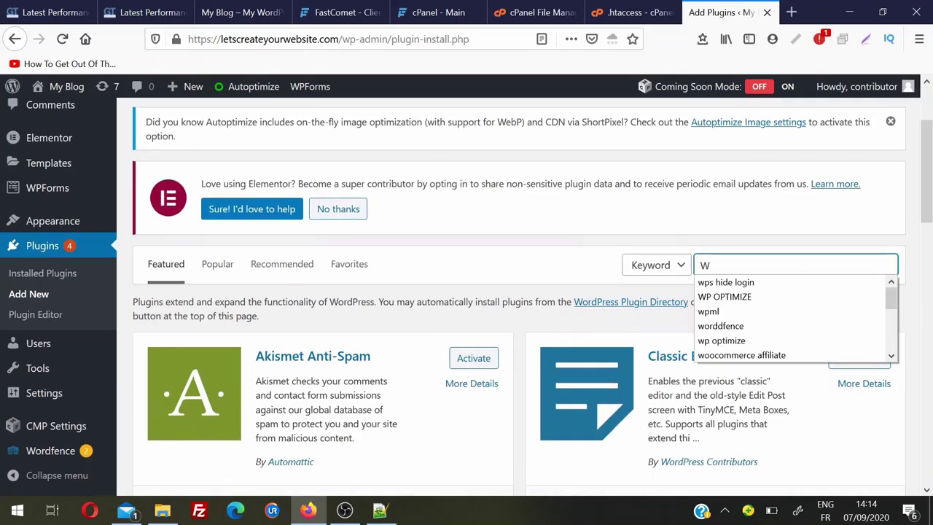
{"action": "type", "text": "P FAST"}
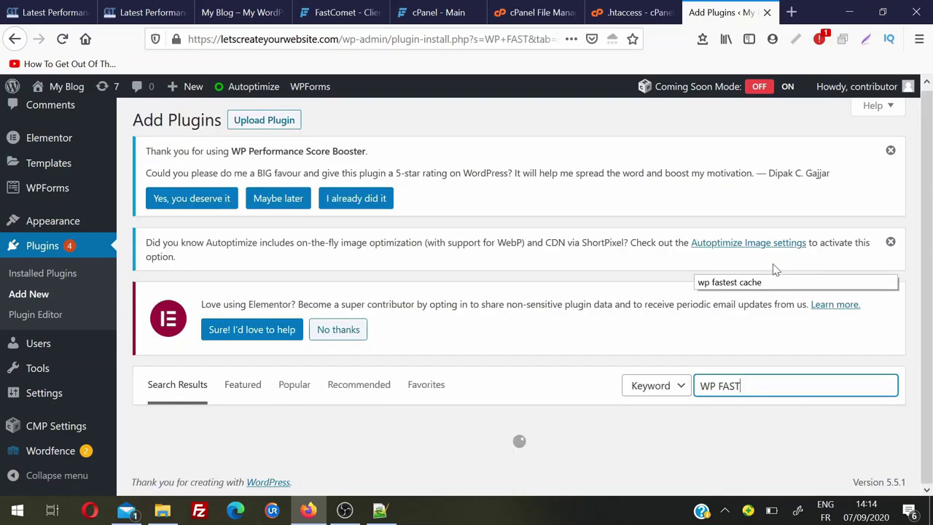
{"action": "left_click", "coordinate": [775, 277]}
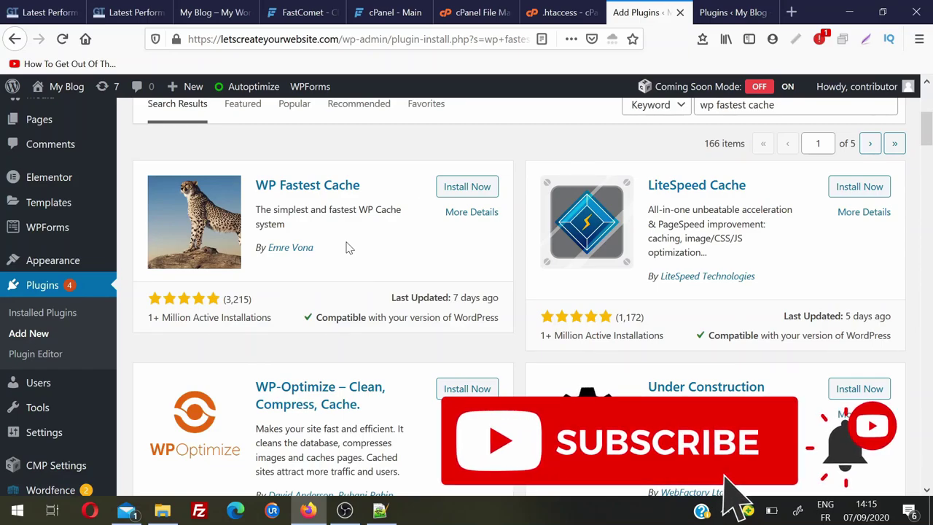
{"action": "left_click", "coordinate": [465, 188]}
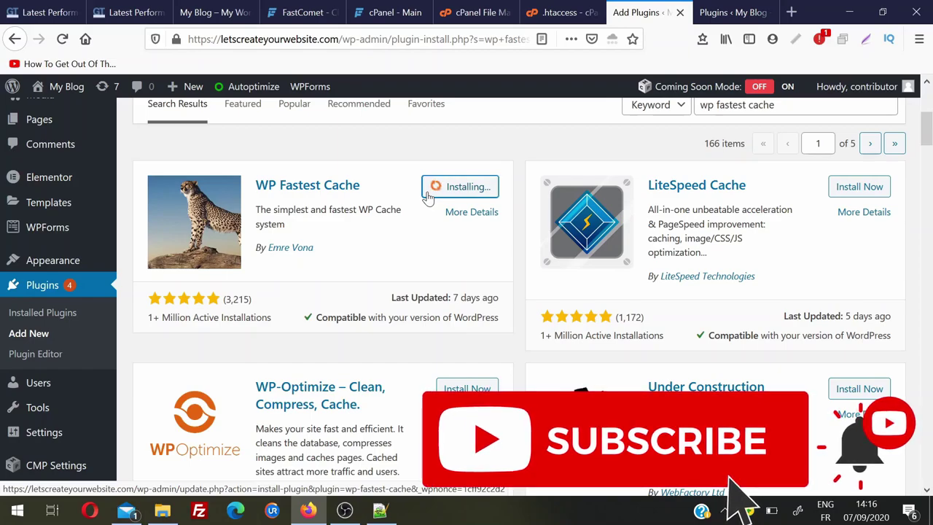
{"action": "left_click", "coordinate": [468, 194]}
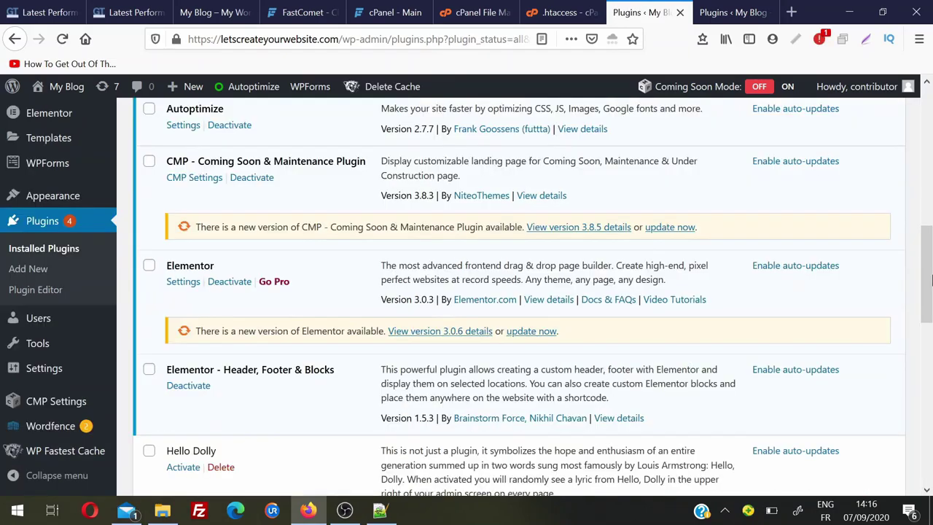
Enable the Browser Caching option in WP Fastest Cache's settings.
{"action": "left_click", "coordinate": [45, 453]}
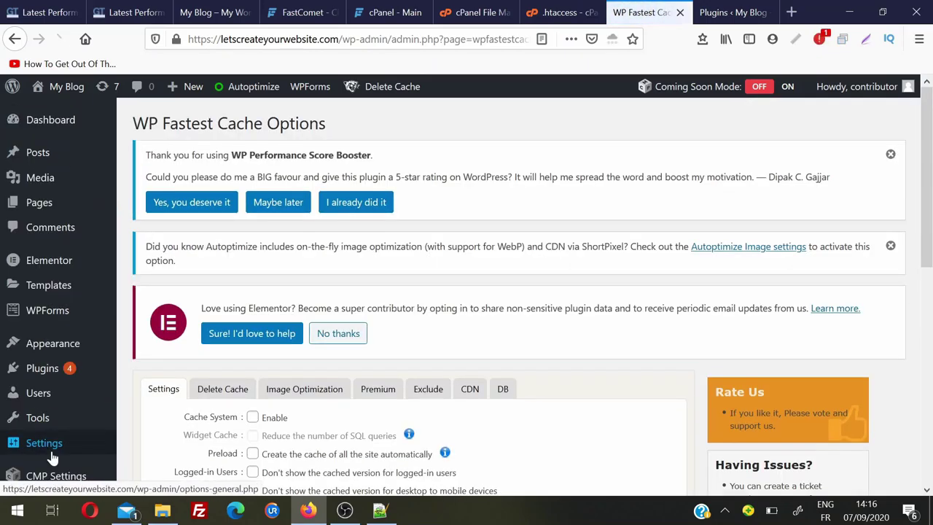
{"action": "scroll", "coordinate": [931, 209], "scroll_direction": "down", "scroll_amount": 2}
{"action": "scroll", "coordinate": [931, 209], "scroll_direction": "down", "scroll_amount": 3}
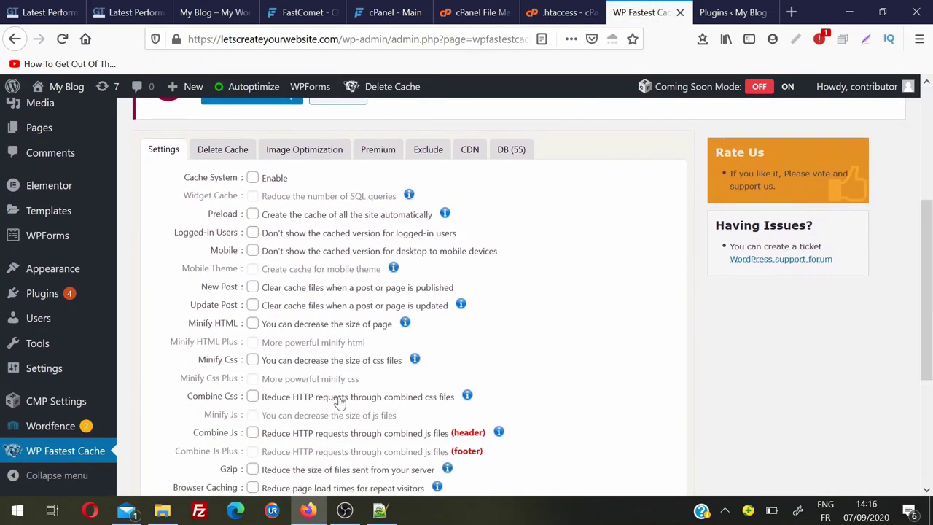
{"action": "scroll", "coordinate": [930, 306], "scroll_direction": "down", "scroll_amount": 3}
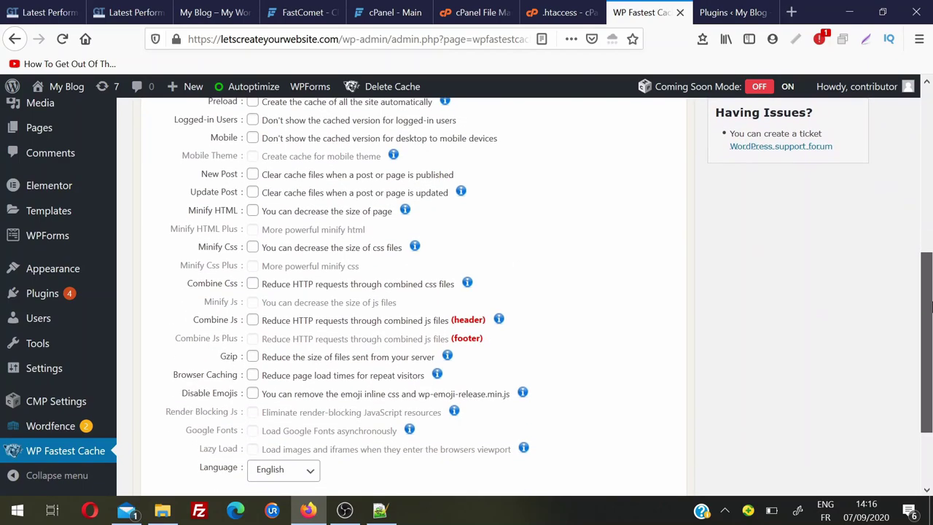
{"action": "scroll", "coordinate": [931, 307], "scroll_direction": "down", "scroll_amount": 1}
{"action": "left_click", "coordinate": [252, 348]}
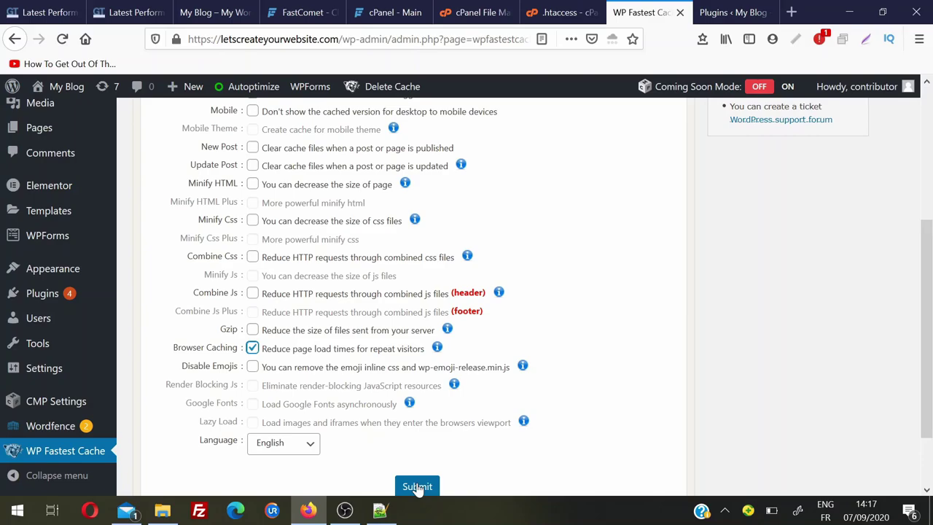
Return to the .htaccess editor and highlight the mod_expires browser caching rules block.
{"action": "left_click", "coordinate": [559, 12]}
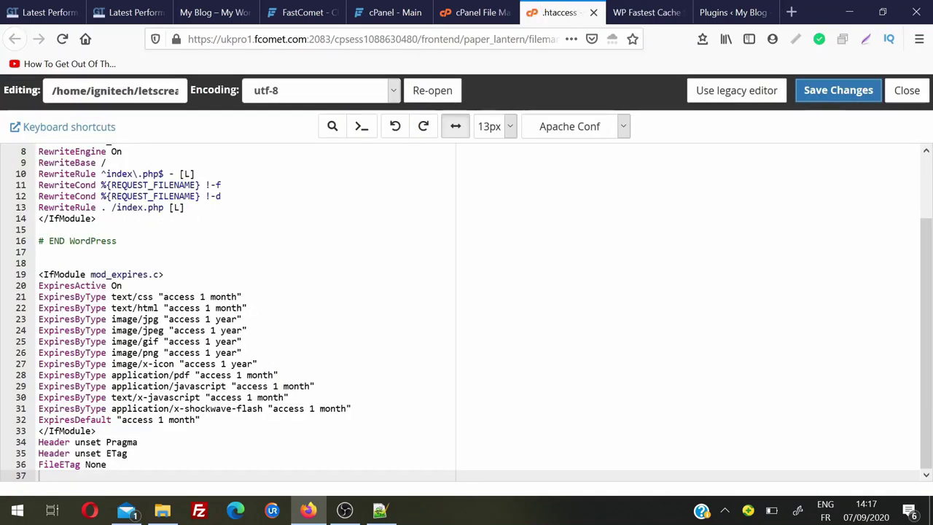
{"action": "left_click", "coordinate": [44, 274]}
{"action": "left_click_drag", "start_coordinate": [44, 274], "coordinate": [91, 387]}
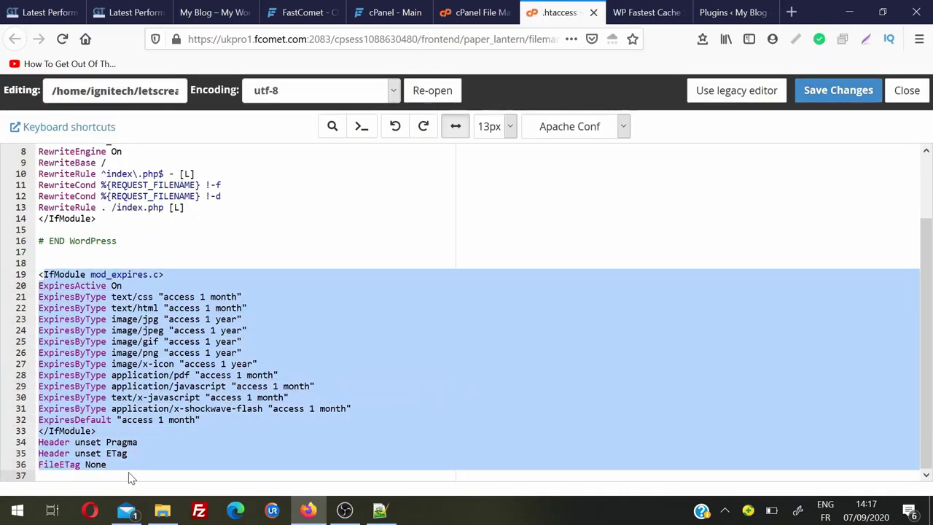
{"action": "left_click", "coordinate": [129, 477]}
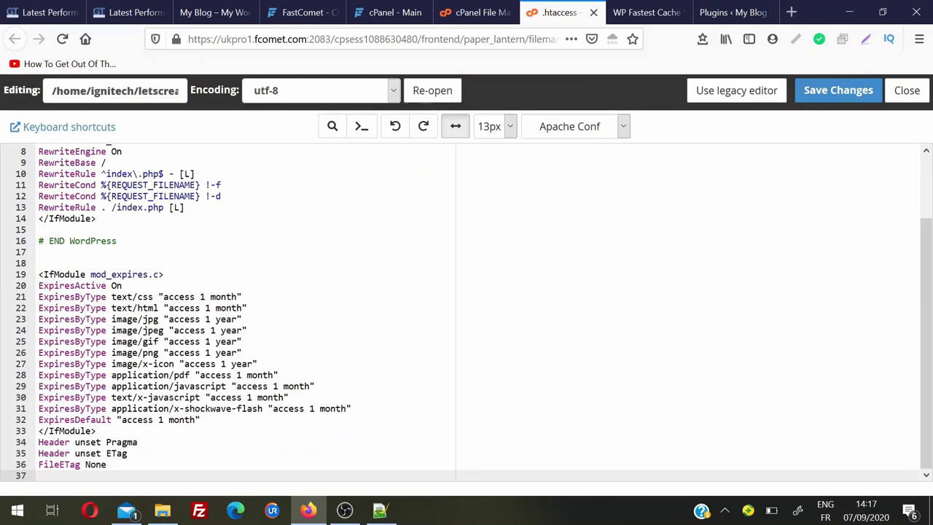